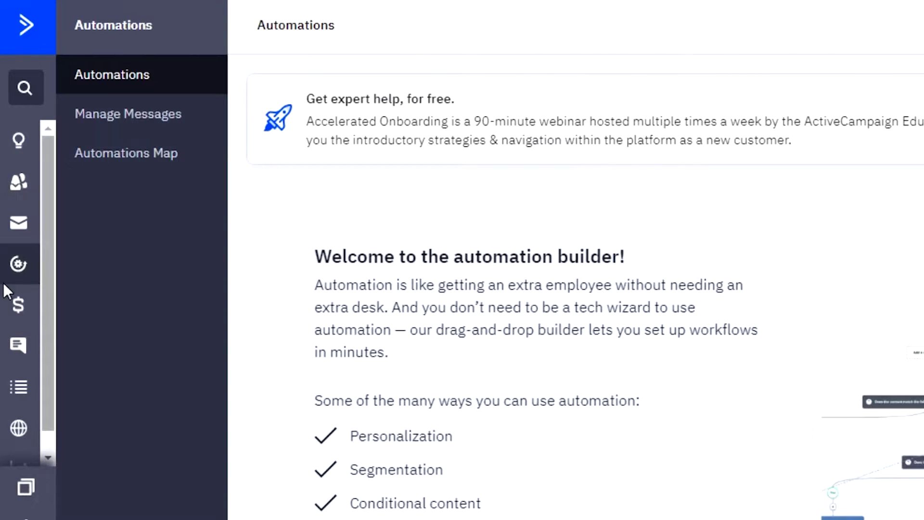
- Add two contact tags named "tag1" and "tag 2" in the tag management area
{"action": "left_click", "coordinate": [20, 139]}
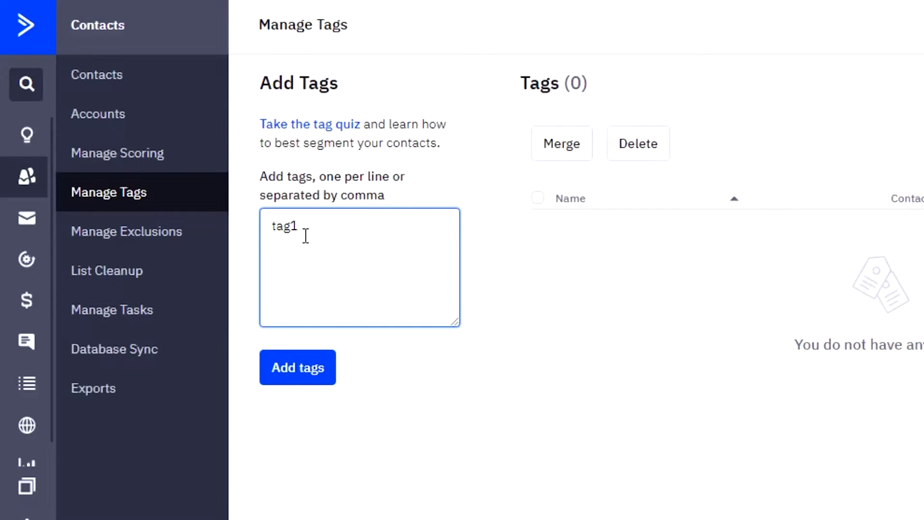
{"action": "key", "text": "Return"}
{"action": "type", "text": "tag 2"}
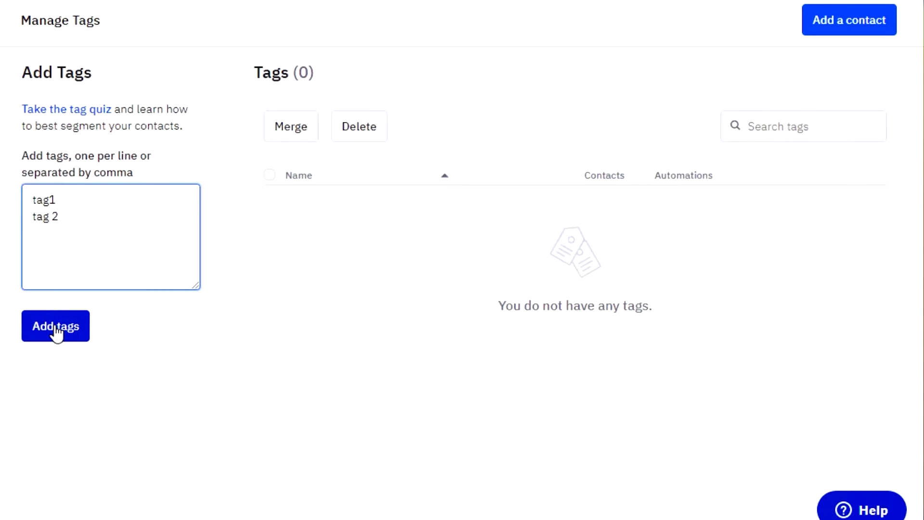
{"action": "left_click", "coordinate": [56, 329]}
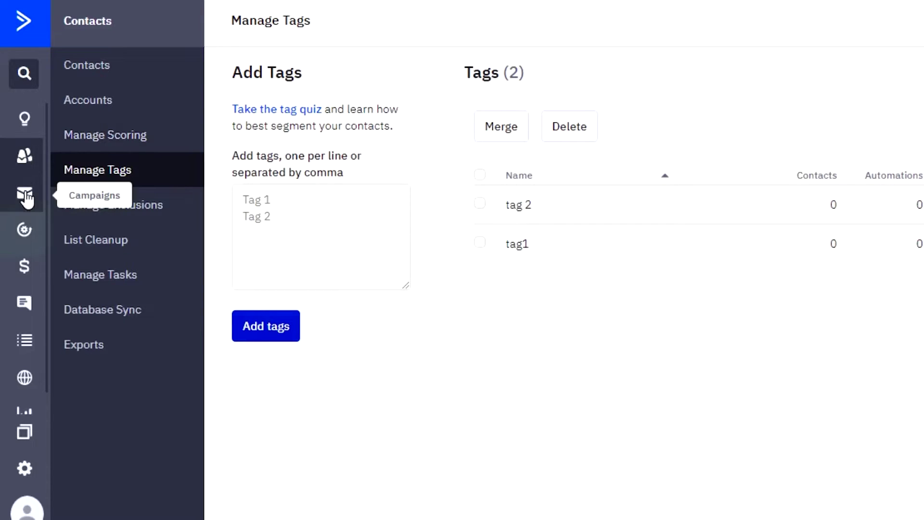
- Open the campaign message variables form, dismiss the translation popup, and examine the form's fields and editor
{"action": "left_click", "coordinate": [25, 195]}
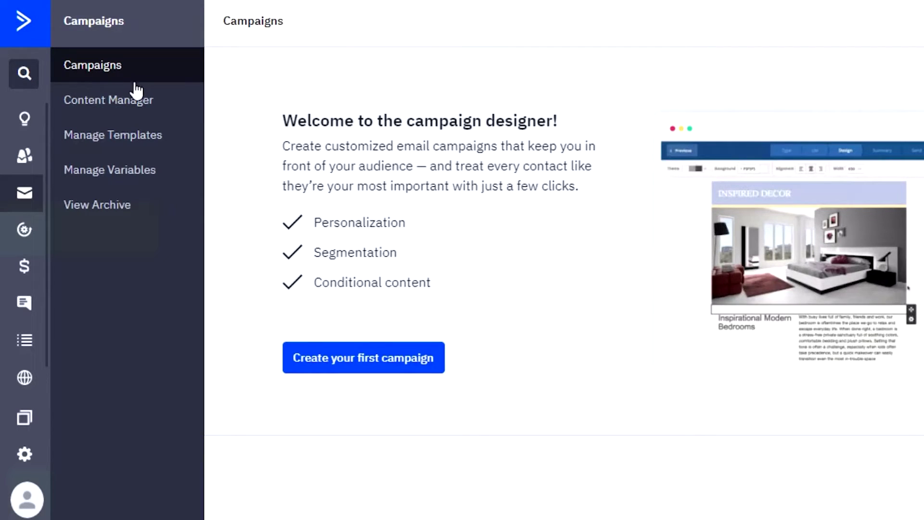
{"action": "left_click", "coordinate": [159, 106]}
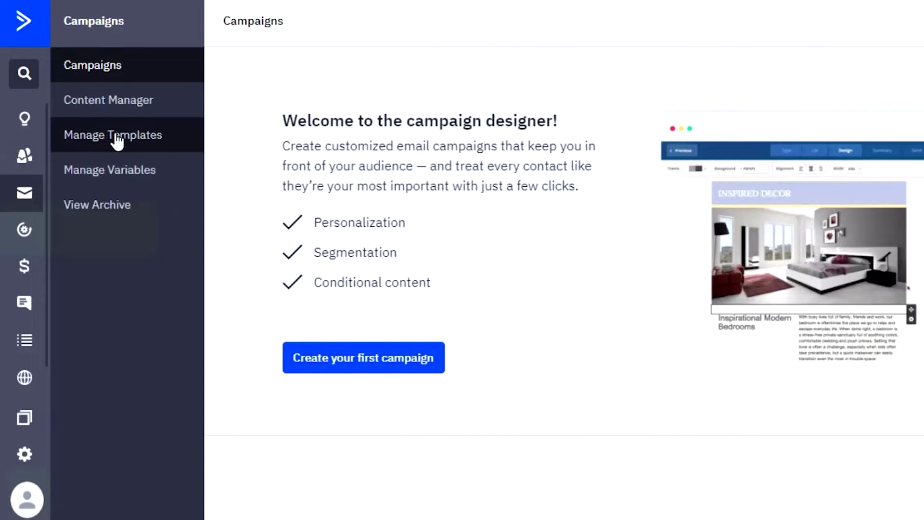
{"action": "left_click", "coordinate": [119, 183]}
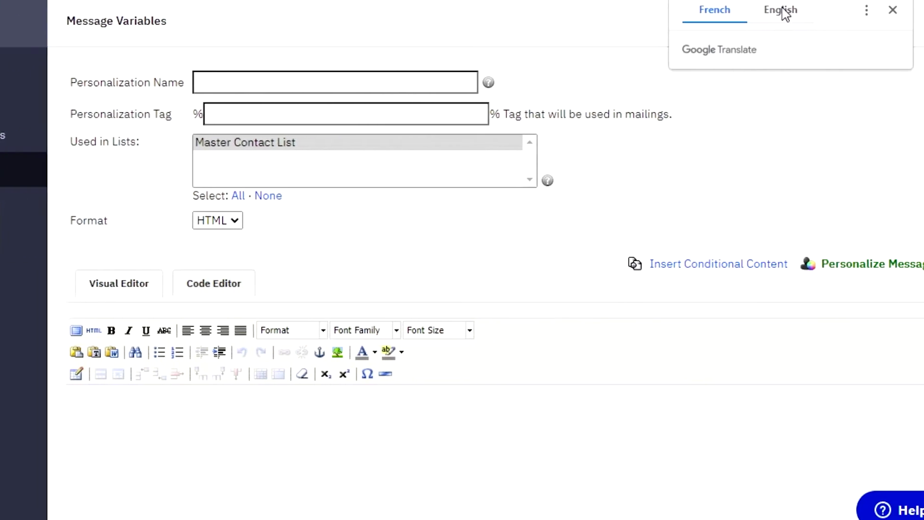
{"action": "left_click", "coordinate": [892, 12]}
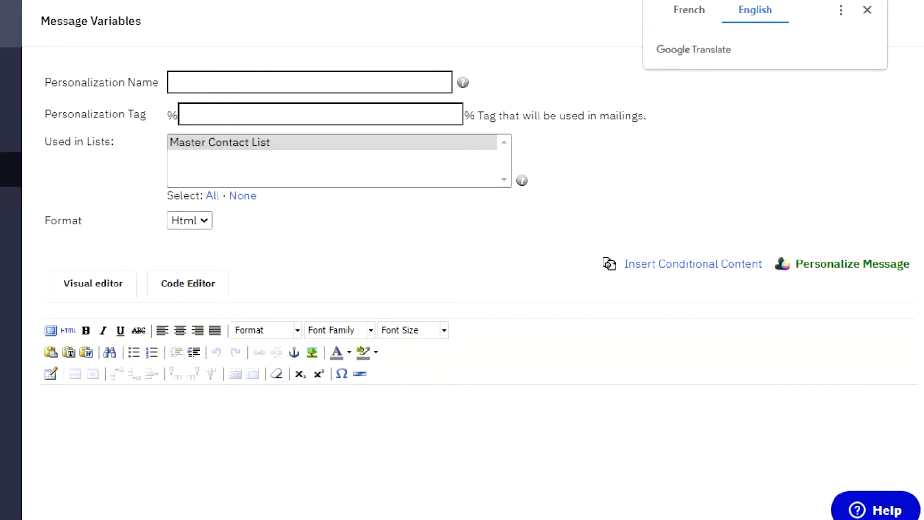
{"action": "scroll", "coordinate": [659, 208], "scroll_direction": "down", "scroll_amount": 10}
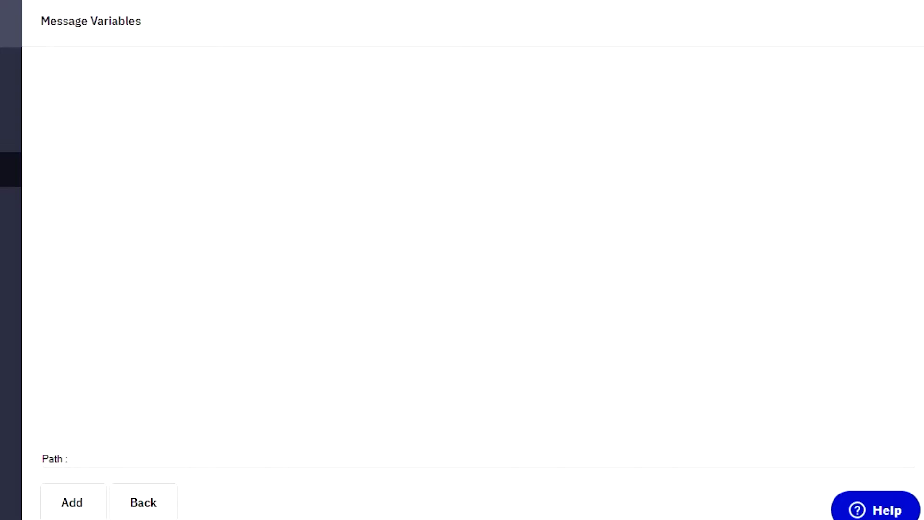
{"action": "scroll", "coordinate": [674, 192], "scroll_direction": "up", "scroll_amount": 10}
{"action": "scroll", "coordinate": [385, 221], "scroll_direction": "up", "scroll_amount": 1}
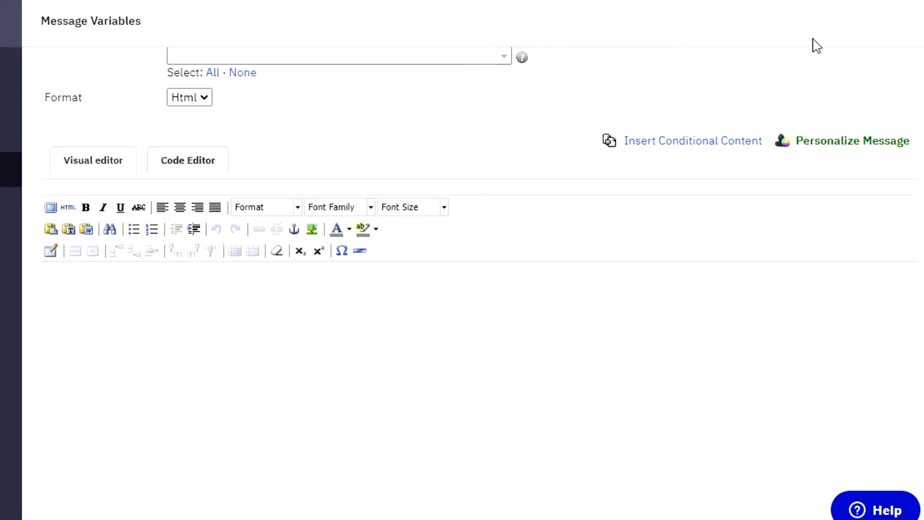
{"action": "scroll", "coordinate": [531, 87], "scroll_direction": "up", "scroll_amount": 3}
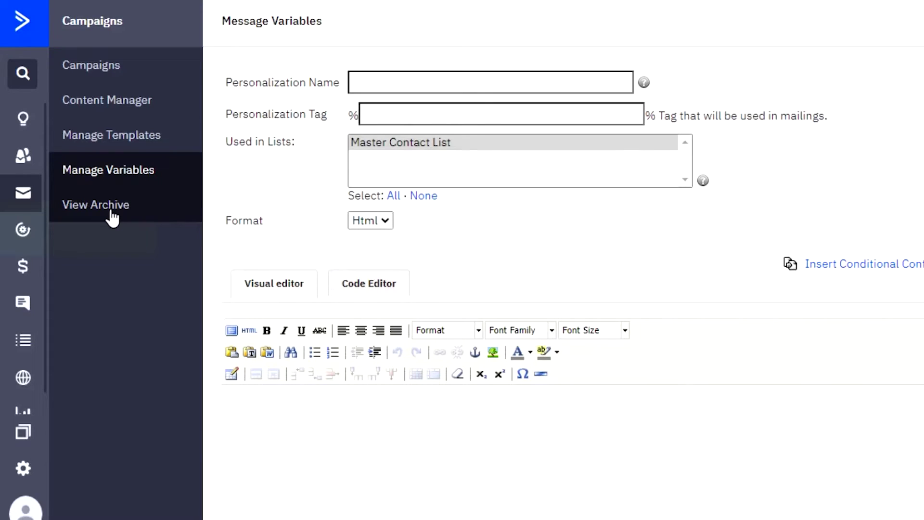
- Create a Standard email campaign named TEST and select Master Contact List as its recipient list
{"action": "left_click", "coordinate": [95, 65]}
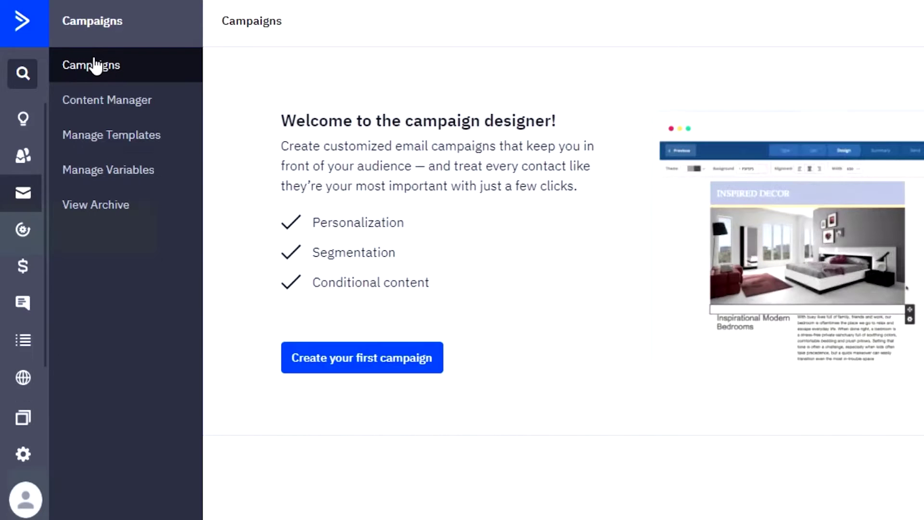
{"action": "left_click", "coordinate": [377, 358]}
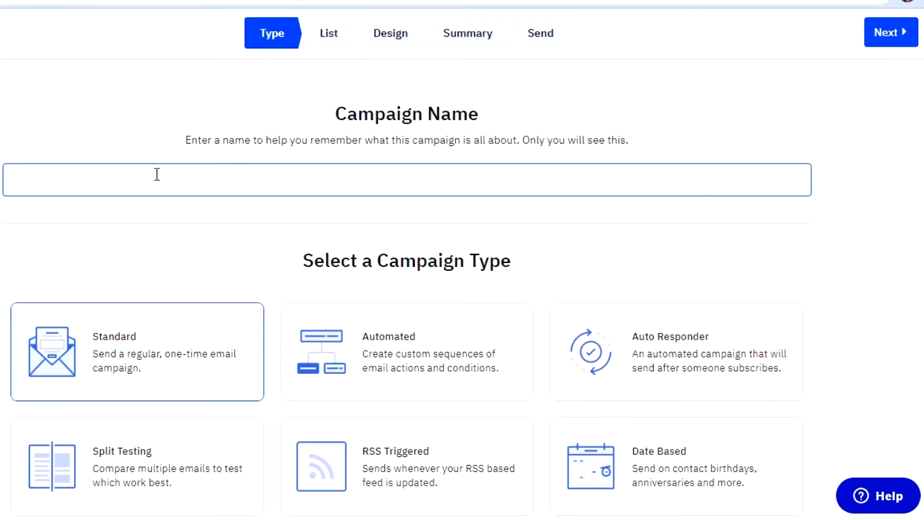
{"action": "type", "text": "TEST"}
{"action": "left_click", "coordinate": [891, 29]}
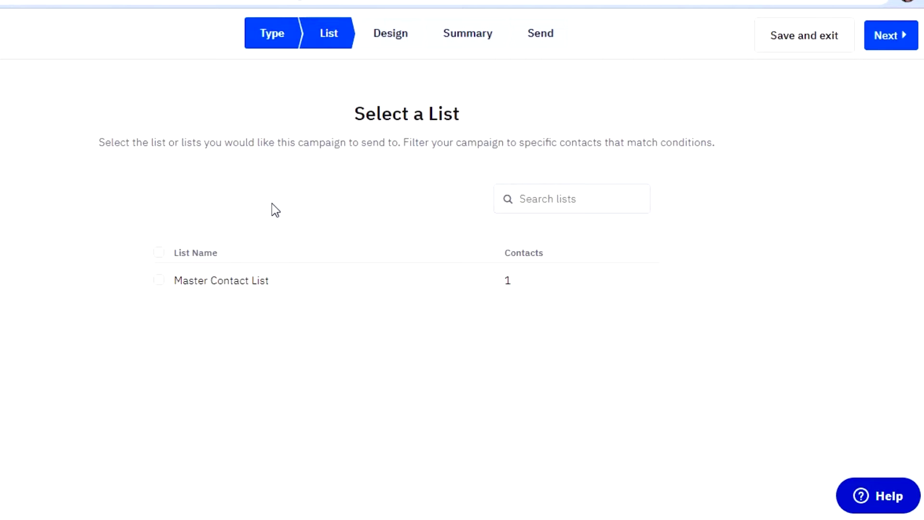
{"action": "left_click", "coordinate": [159, 281]}
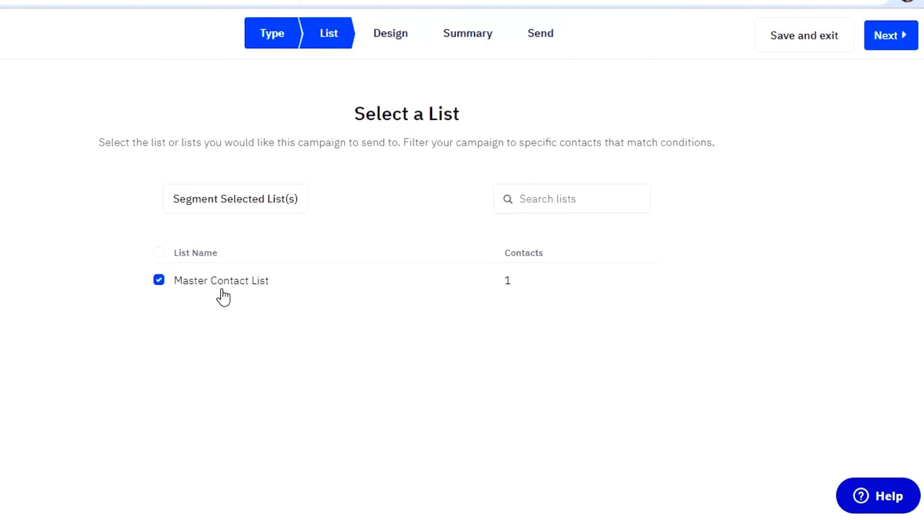
{"action": "left_click", "coordinate": [896, 37]}
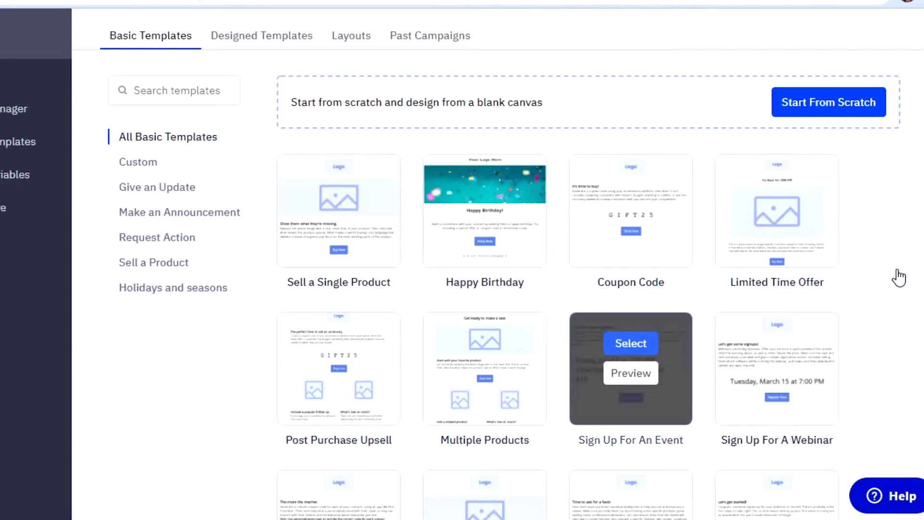
- Examine the range of basic email templates offered for the campaign design
{"action": "scroll", "coordinate": [900, 275], "scroll_direction": "down", "scroll_amount": 3}
{"action": "scroll", "coordinate": [899, 275], "scroll_direction": "down", "scroll_amount": 4}
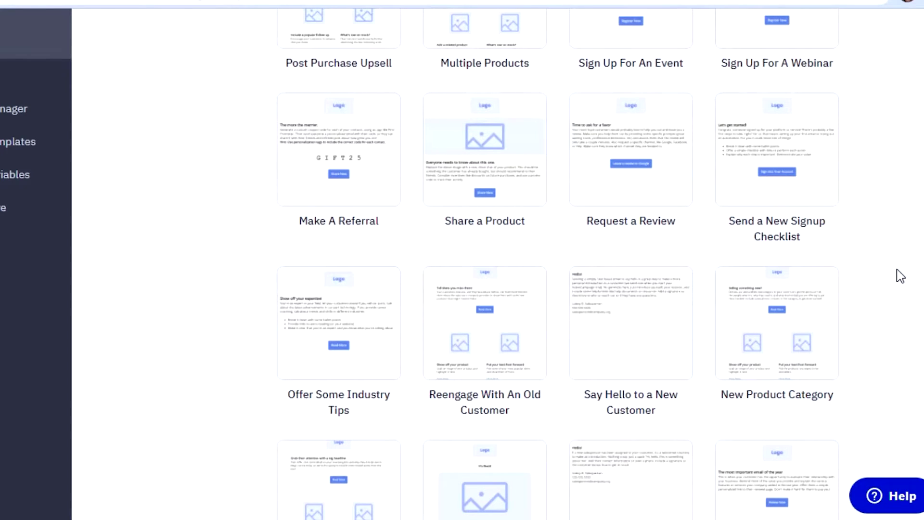
{"action": "scroll", "coordinate": [899, 276], "scroll_direction": "down", "scroll_amount": 1}
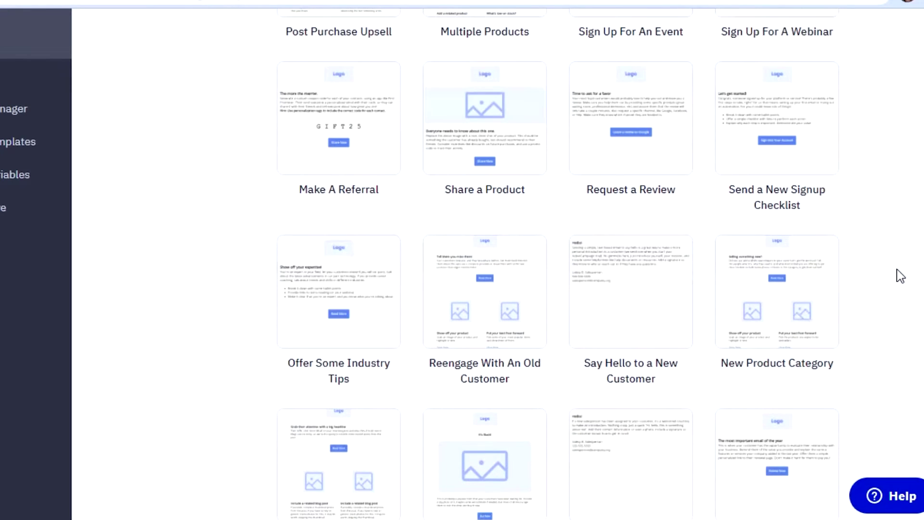
{"action": "scroll", "coordinate": [900, 275], "scroll_direction": "up", "scroll_amount": 5}
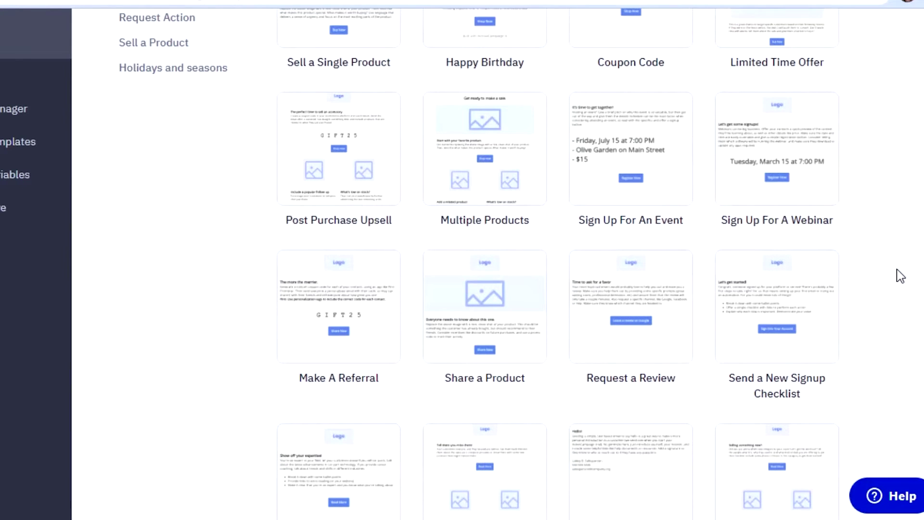
{"action": "scroll", "coordinate": [900, 275], "scroll_direction": "up", "scroll_amount": 2}
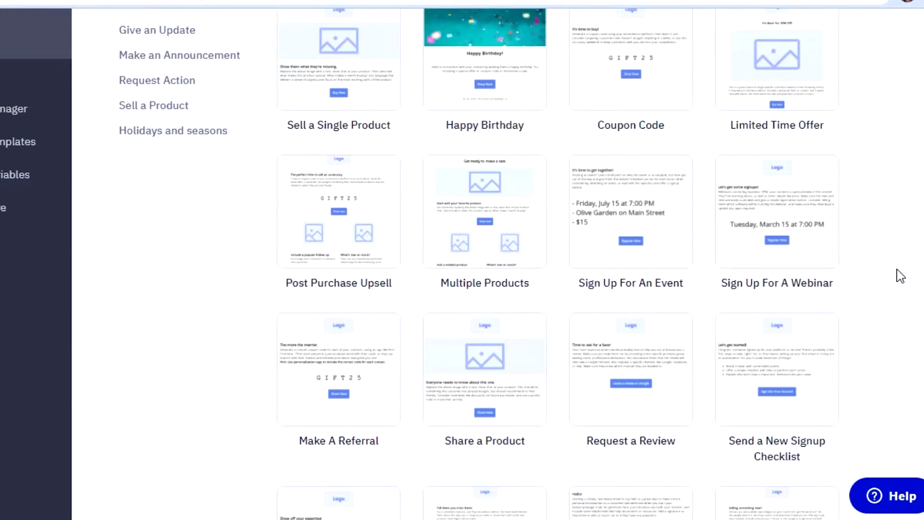
{"action": "scroll", "coordinate": [900, 276], "scroll_direction": "up", "scroll_amount": 5}
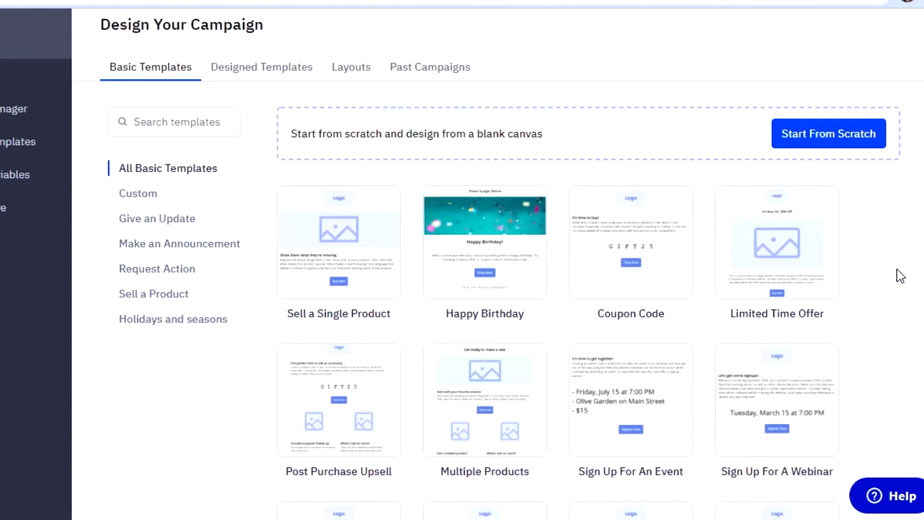
{"action": "scroll", "coordinate": [899, 276], "scroll_direction": "up", "scroll_amount": 2}
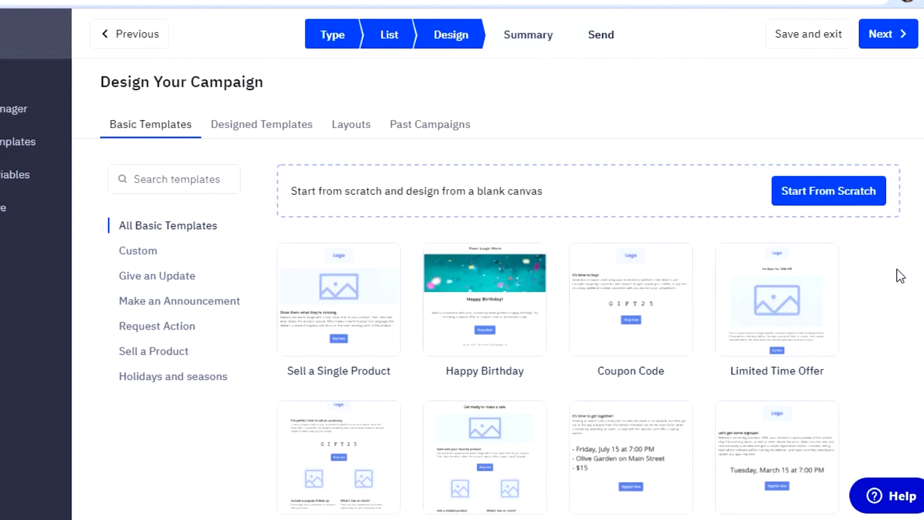
{"action": "scroll", "coordinate": [900, 276], "scroll_direction": "down", "scroll_amount": 5}
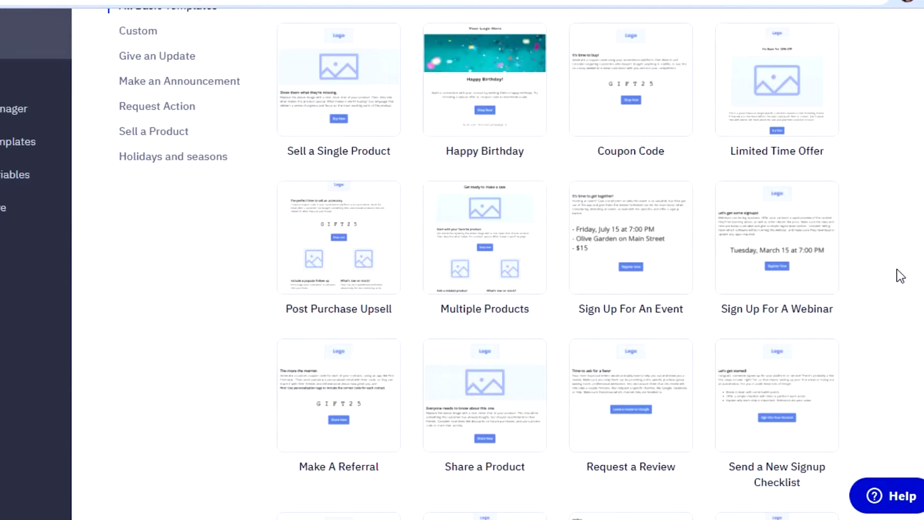
{"action": "scroll", "coordinate": [900, 275], "scroll_direction": "down", "scroll_amount": 3}
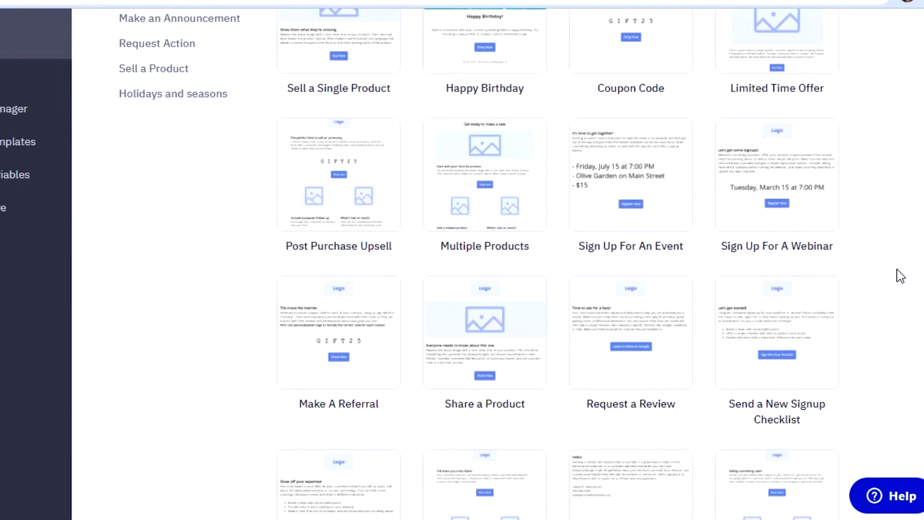
{"action": "scroll", "coordinate": [900, 275], "scroll_direction": "up", "scroll_amount": 1}
{"action": "scroll", "coordinate": [900, 276], "scroll_direction": "up", "scroll_amount": 2}
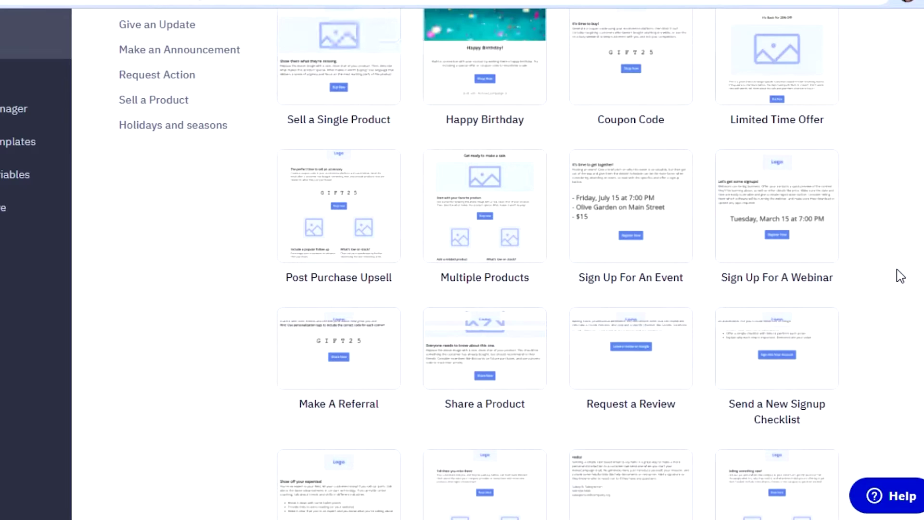
{"action": "scroll", "coordinate": [900, 276], "scroll_direction": "up", "scroll_amount": 2}
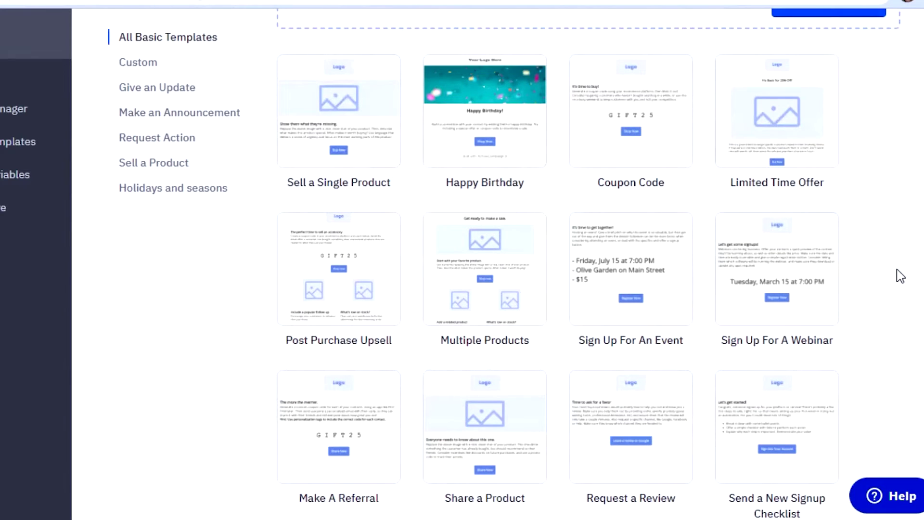
{"action": "scroll", "coordinate": [900, 276], "scroll_direction": "up", "scroll_amount": 4}
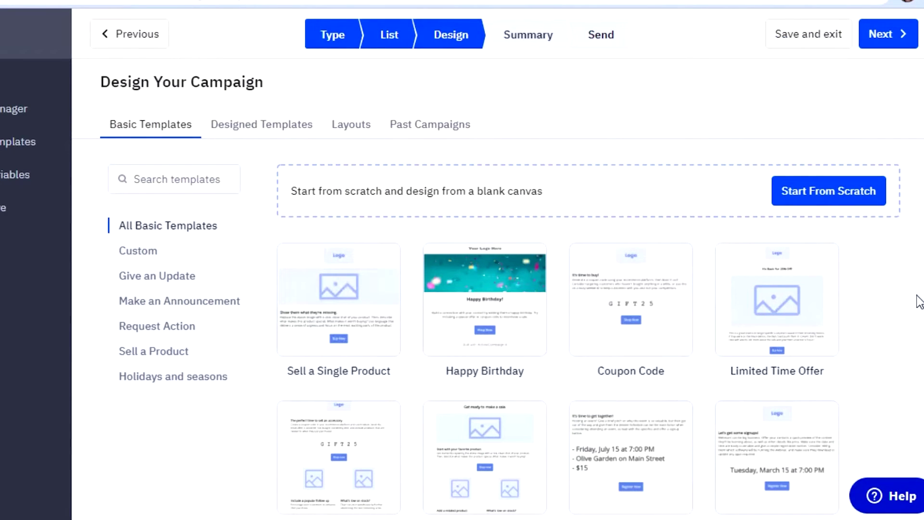
{"action": "scroll", "coordinate": [919, 302], "scroll_direction": "down", "scroll_amount": 5}
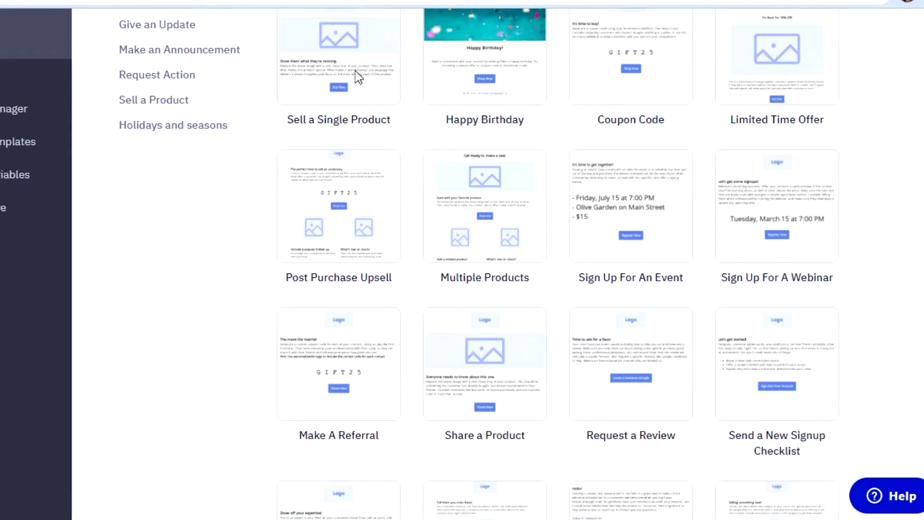
{"action": "scroll", "coordinate": [328, 63], "scroll_direction": "down", "scroll_amount": 1}
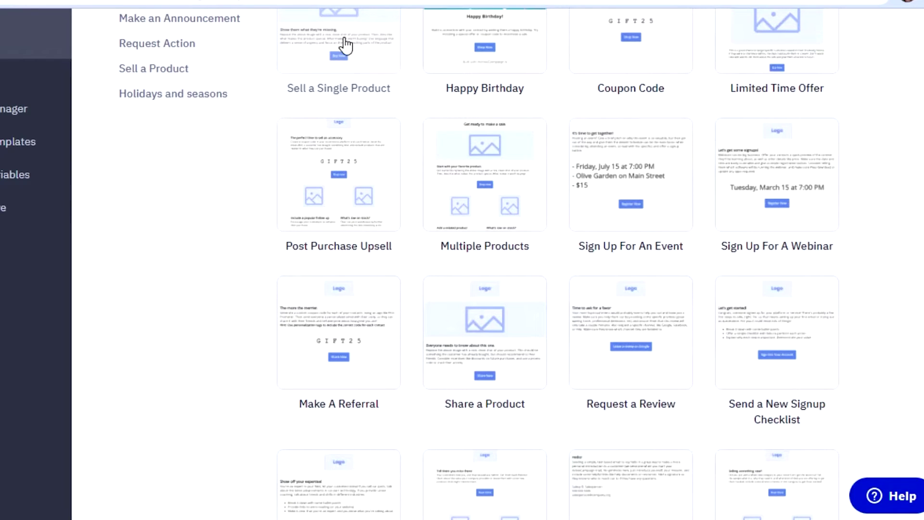
- Choose the Sell a Single Product template and accept the sender details with the email subject TEST
{"action": "mouse_move", "coordinate": [342, 44]}
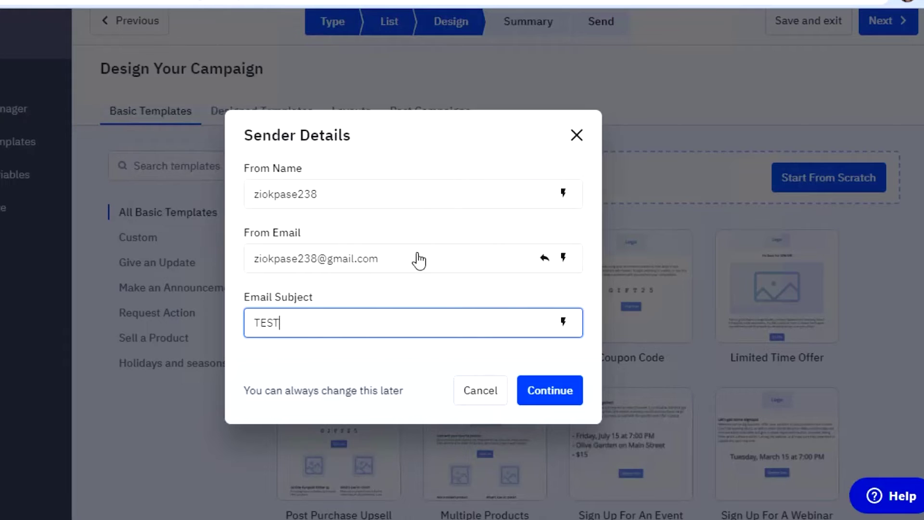
{"action": "left_click", "coordinate": [549, 391]}
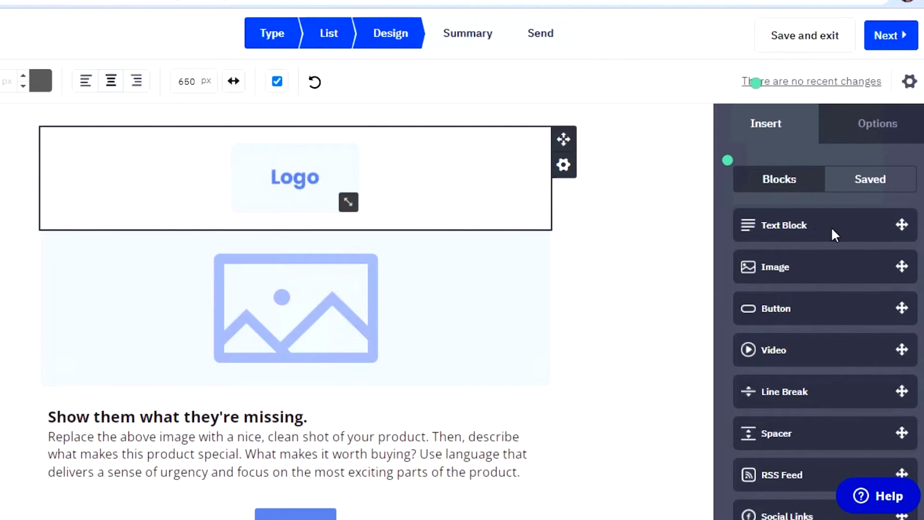
- Examine the email design's logo, image, text and button content, and how the Video block is inserted
{"action": "scroll", "coordinate": [819, 271], "scroll_direction": "down", "scroll_amount": 6}
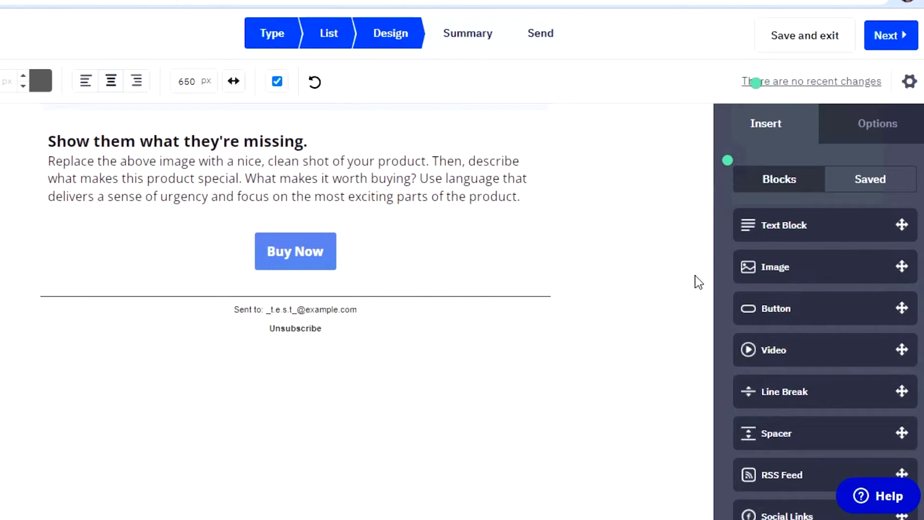
{"action": "left_click", "coordinate": [778, 360]}
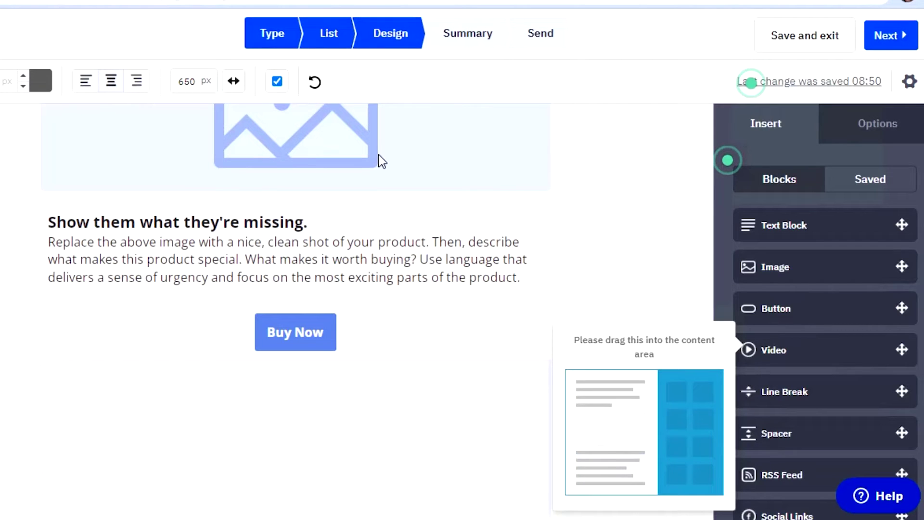
{"action": "scroll", "coordinate": [381, 160], "scroll_direction": "up", "scroll_amount": 4}
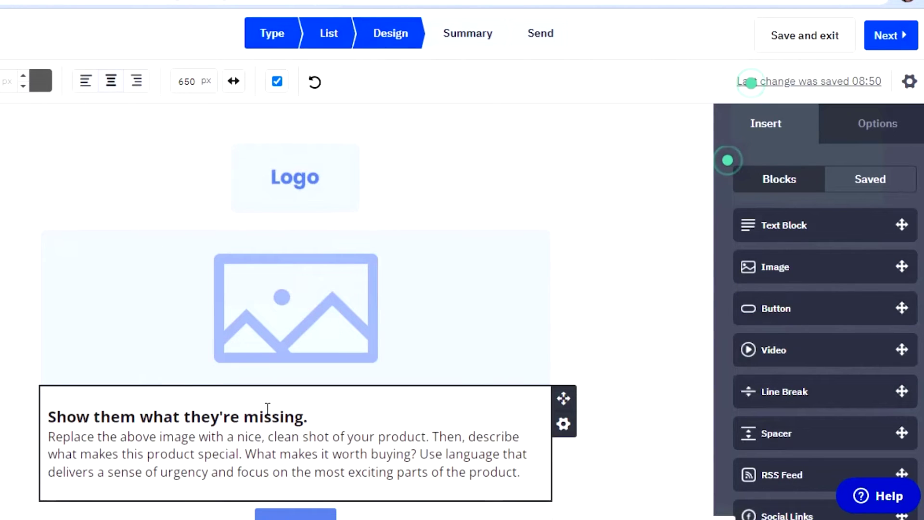
{"action": "left_click", "coordinate": [373, 211]}
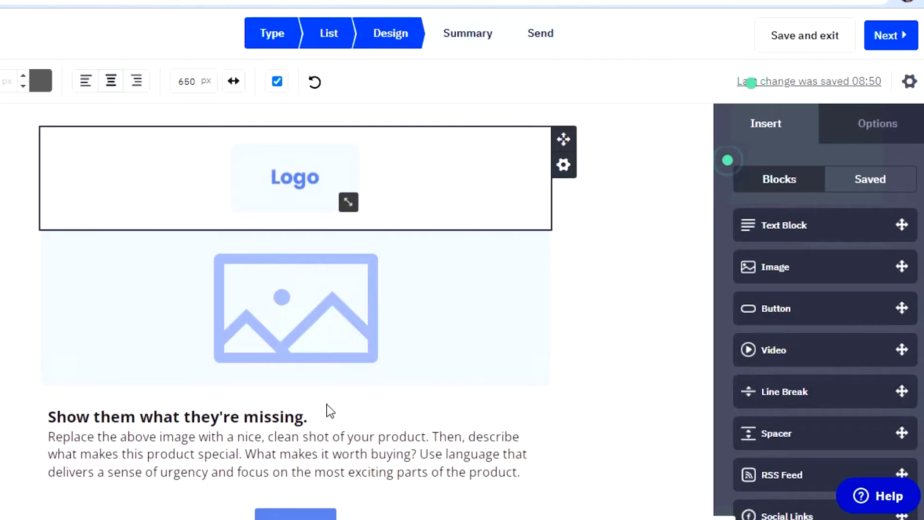
{"action": "left_click", "coordinate": [328, 358]}
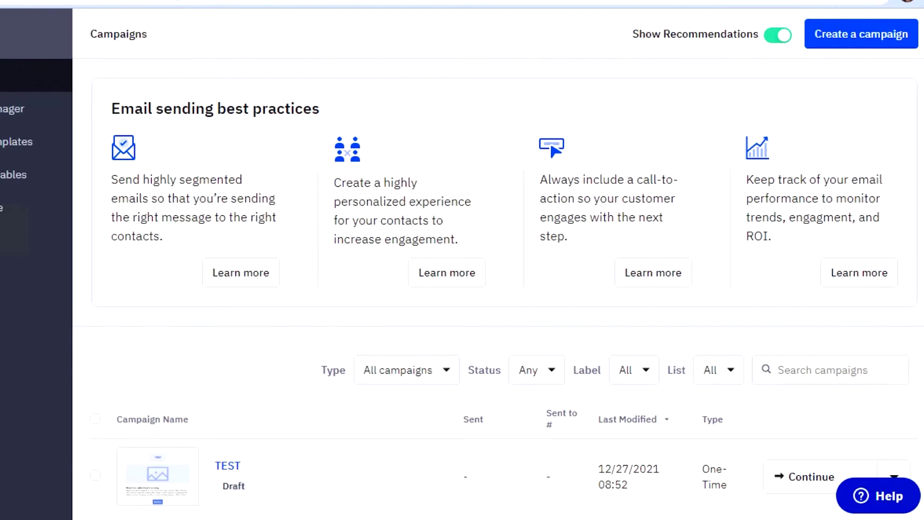
- Open the Site section and examine its Pages overview and the Forms, Web Personalization and Site Tracking options
{"action": "scroll", "coordinate": [247, 477], "scroll_direction": "down", "scroll_amount": 1}
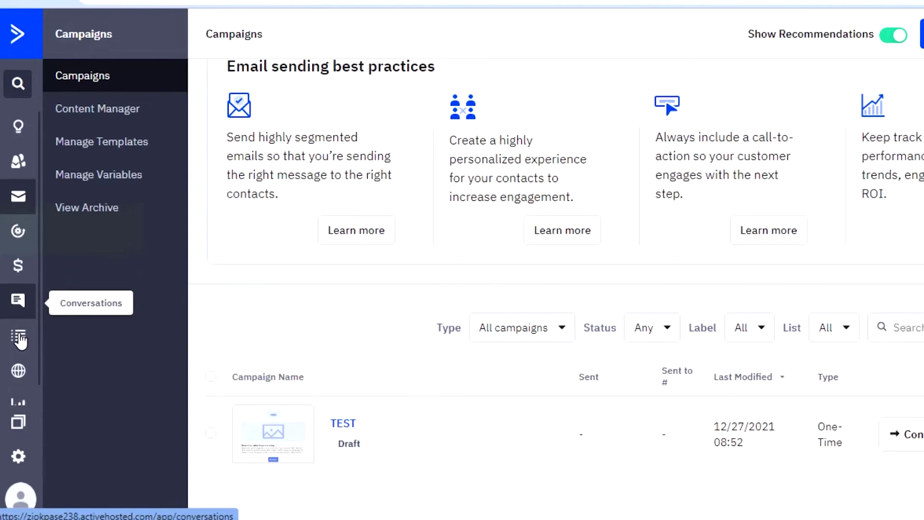
{"action": "left_click", "coordinate": [19, 383]}
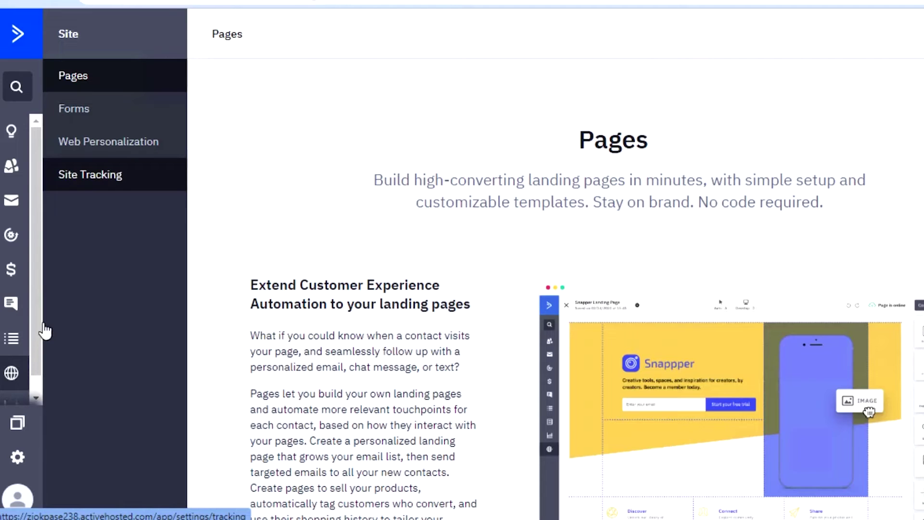
{"action": "scroll", "coordinate": [13, 395], "scroll_direction": "down", "scroll_amount": 1}
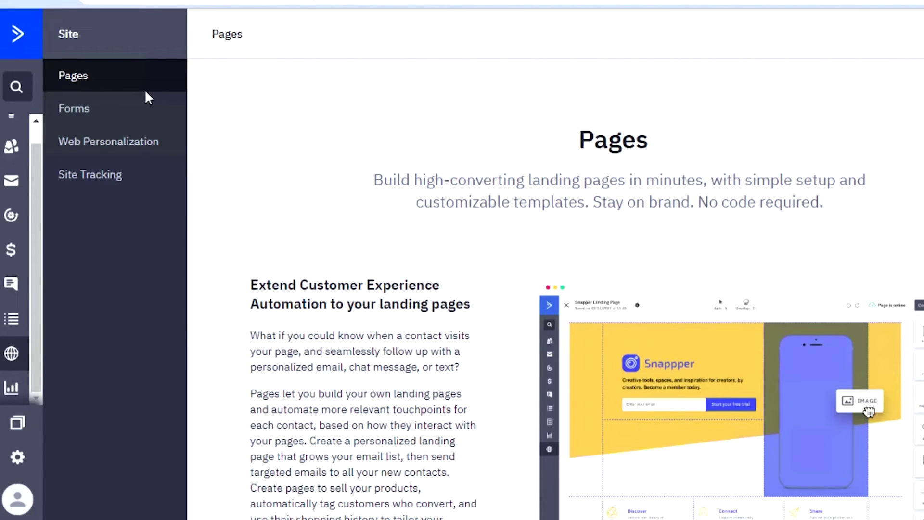
{"action": "left_click", "coordinate": [53, 176]}
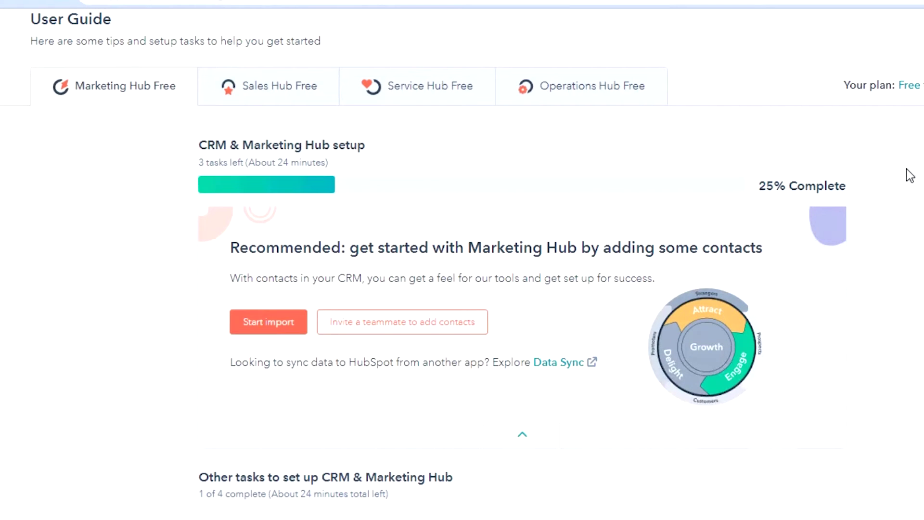
- Switch to HubSpot and examine the features offered under Contacts, Conversations, Marketing, Sales, Service, Automation and Reports
{"action": "scroll", "coordinate": [664, 60], "scroll_direction": "up", "scroll_amount": 2}
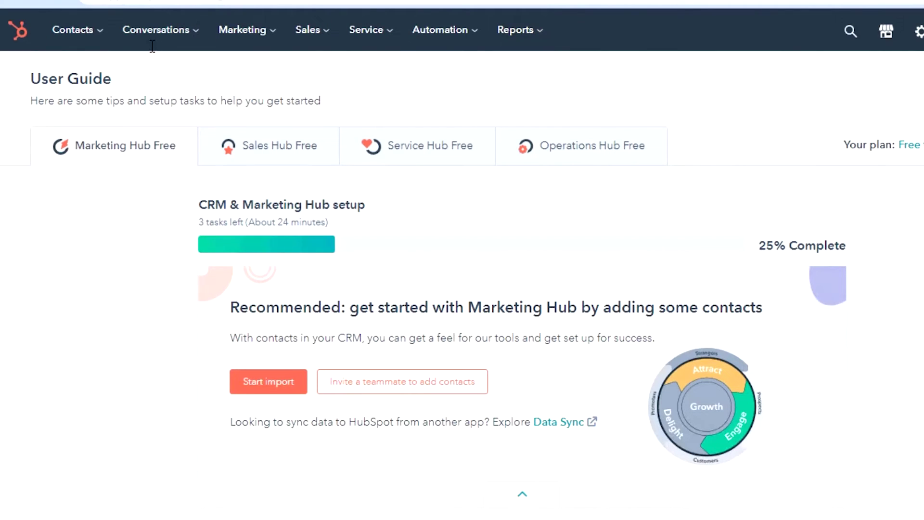
{"action": "left_click", "coordinate": [100, 34]}
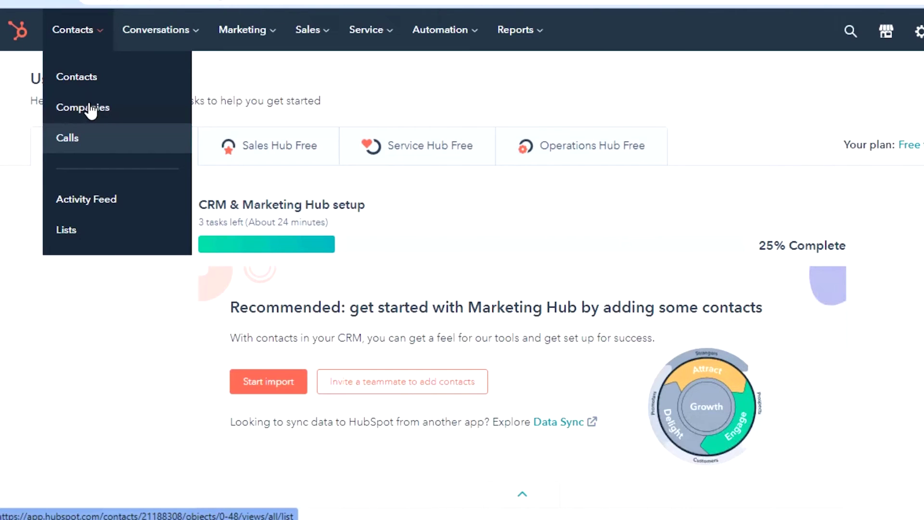
{"action": "left_click", "coordinate": [200, 36]}
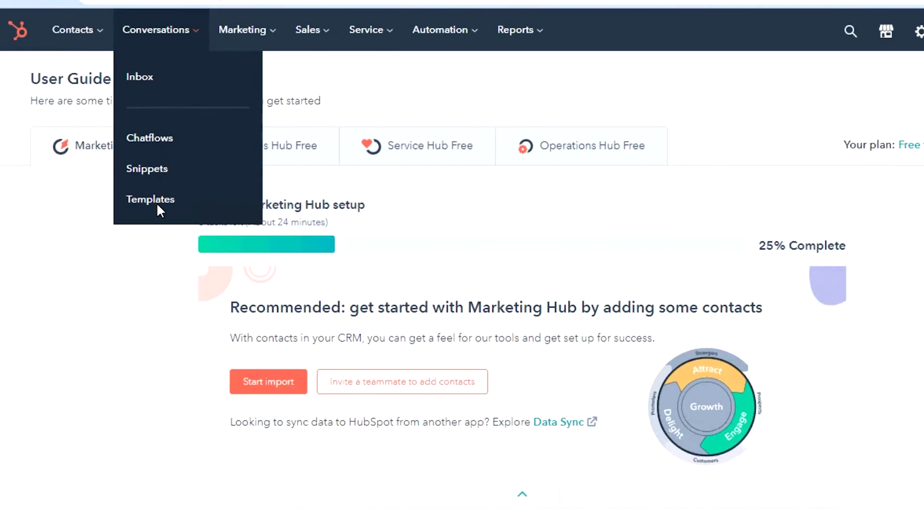
{"action": "left_click", "coordinate": [274, 36]}
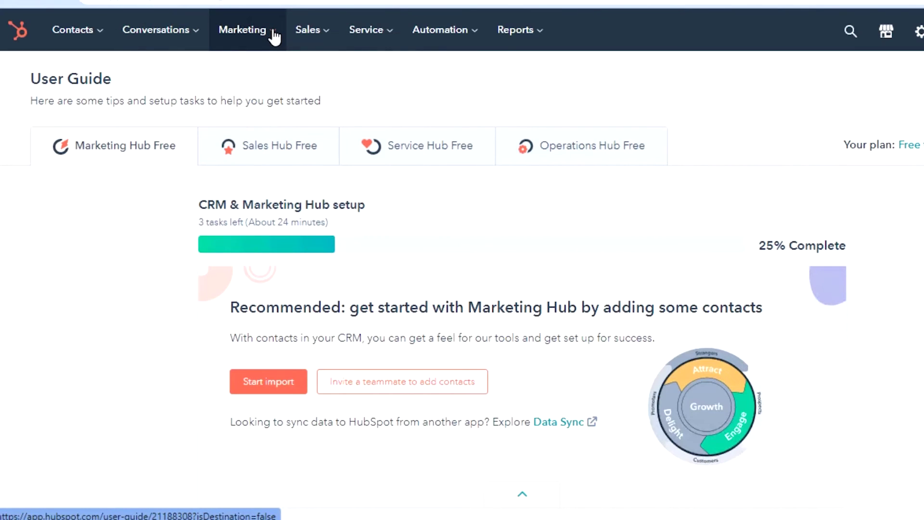
{"action": "left_click", "coordinate": [273, 36]}
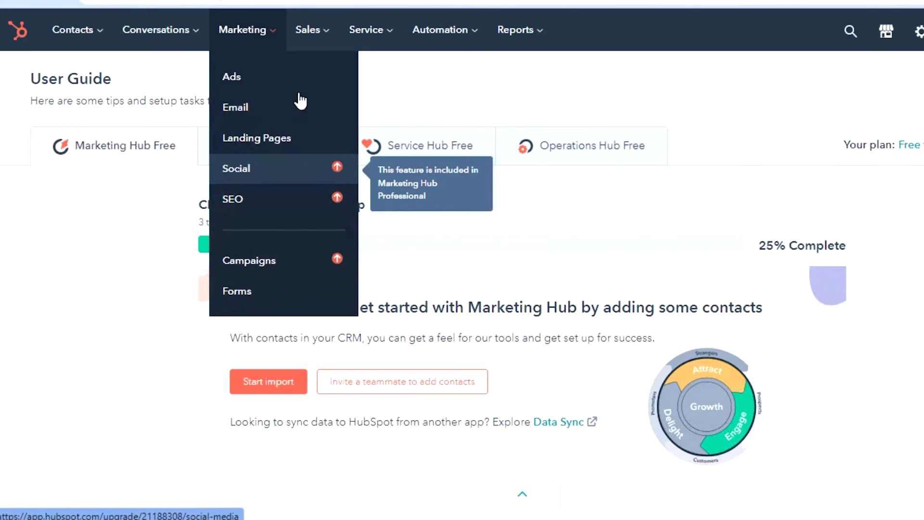
{"action": "left_click", "coordinate": [329, 34]}
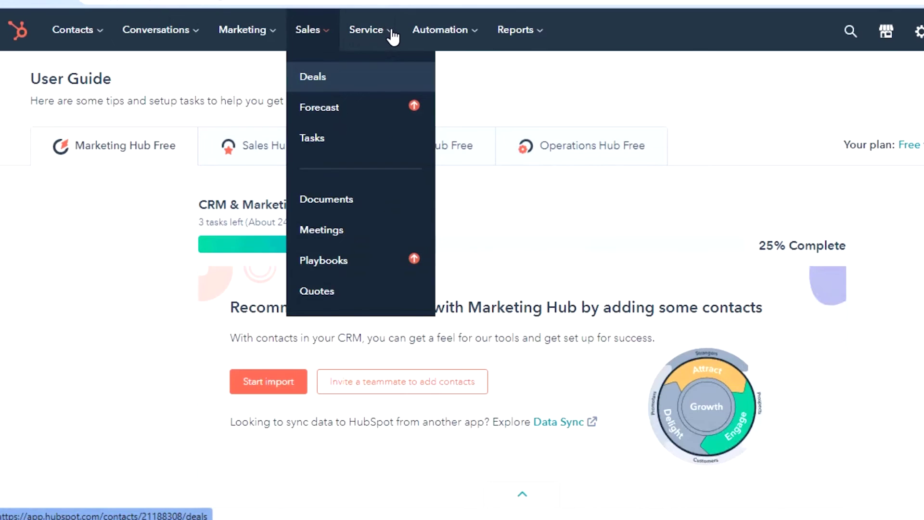
{"action": "mouse_move", "coordinate": [393, 36]}
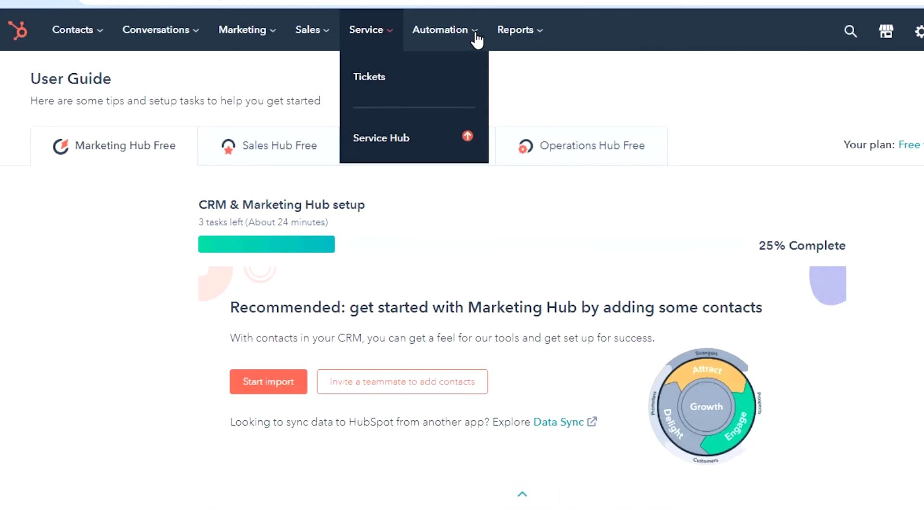
{"action": "left_click", "coordinate": [527, 34]}
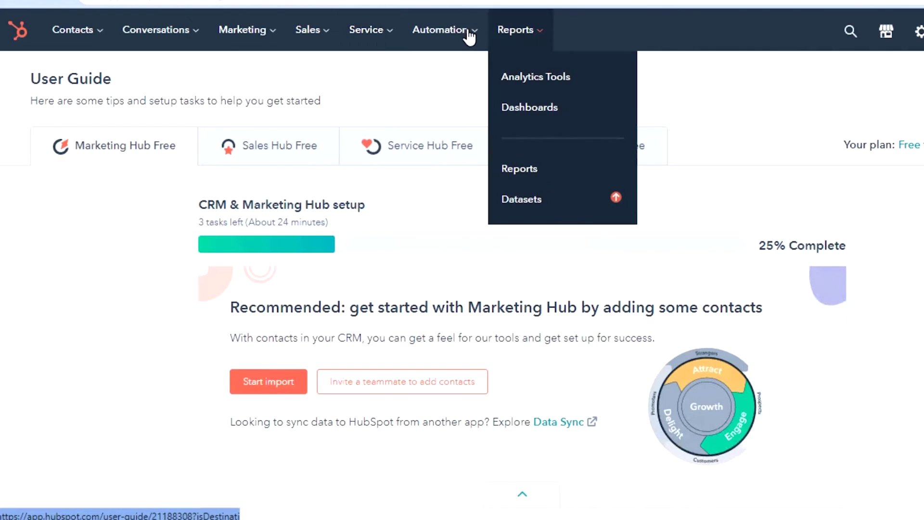
{"action": "left_click", "coordinate": [449, 32]}
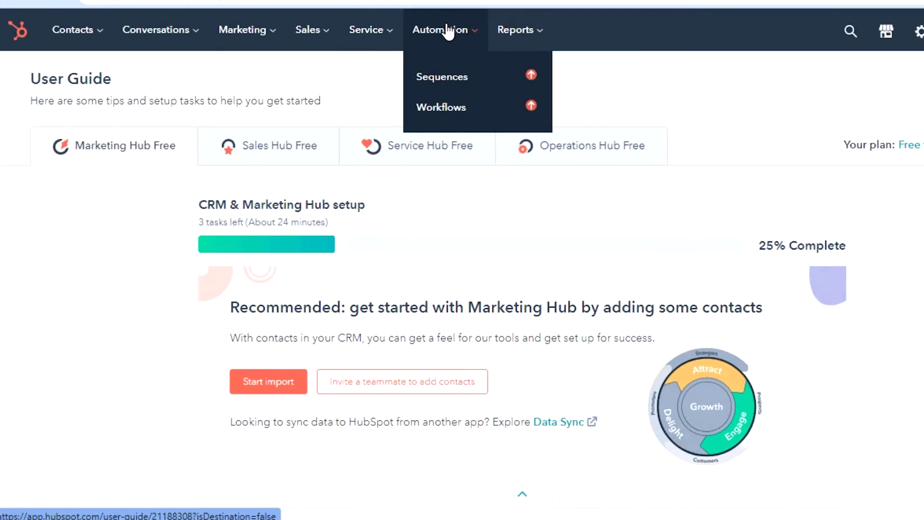
{"action": "left_click", "coordinate": [534, 31]}
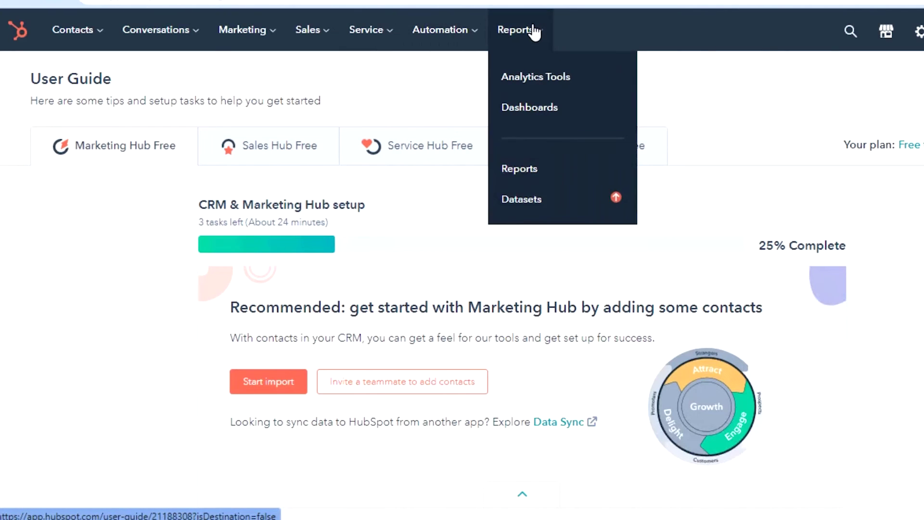
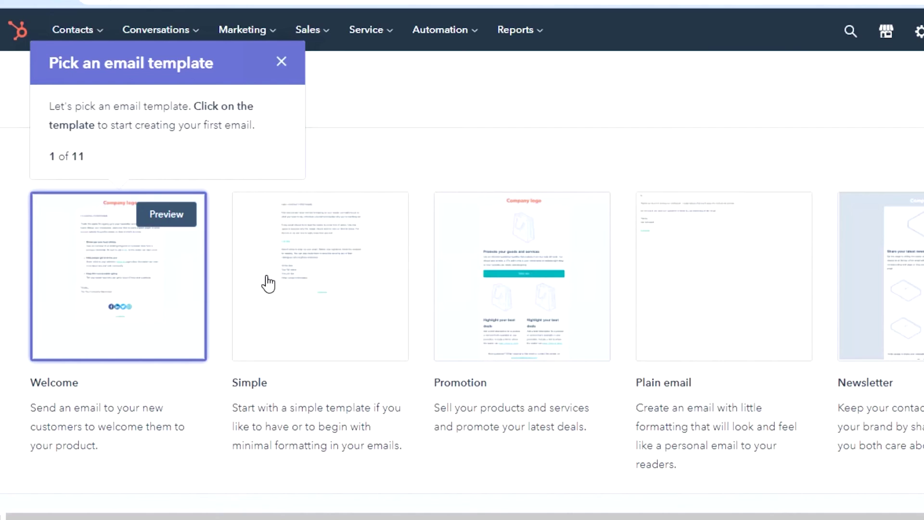
- Create an email from the Simple template and examine the editor's Design and Content options
{"action": "left_click", "coordinate": [311, 297]}
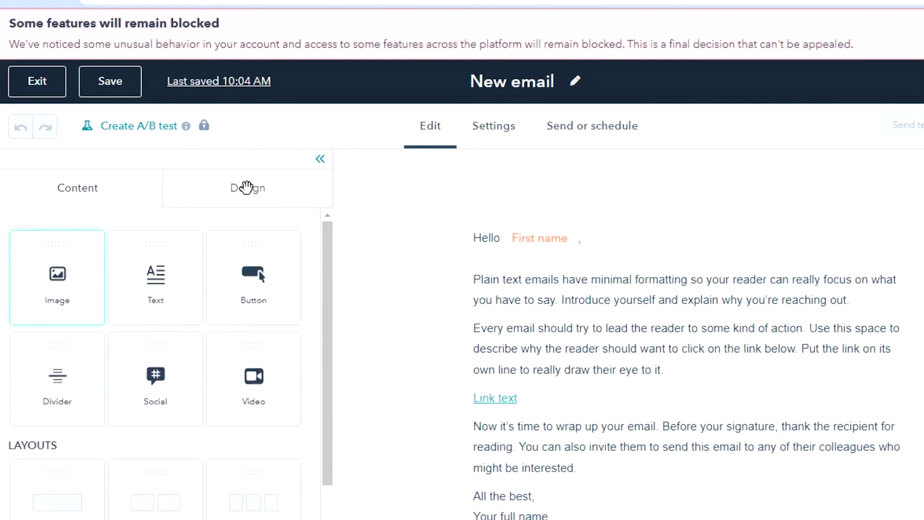
{"action": "double_click", "coordinate": [216, 202]}
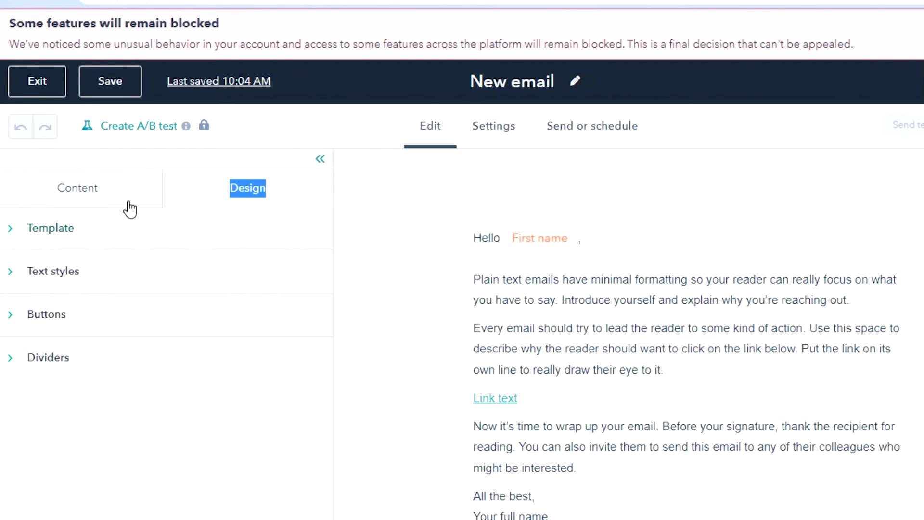
{"action": "left_click", "coordinate": [97, 191]}
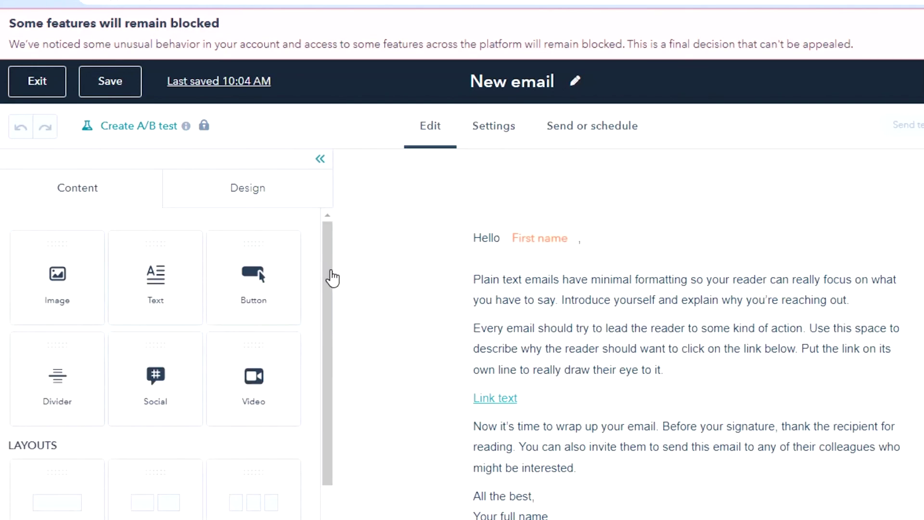